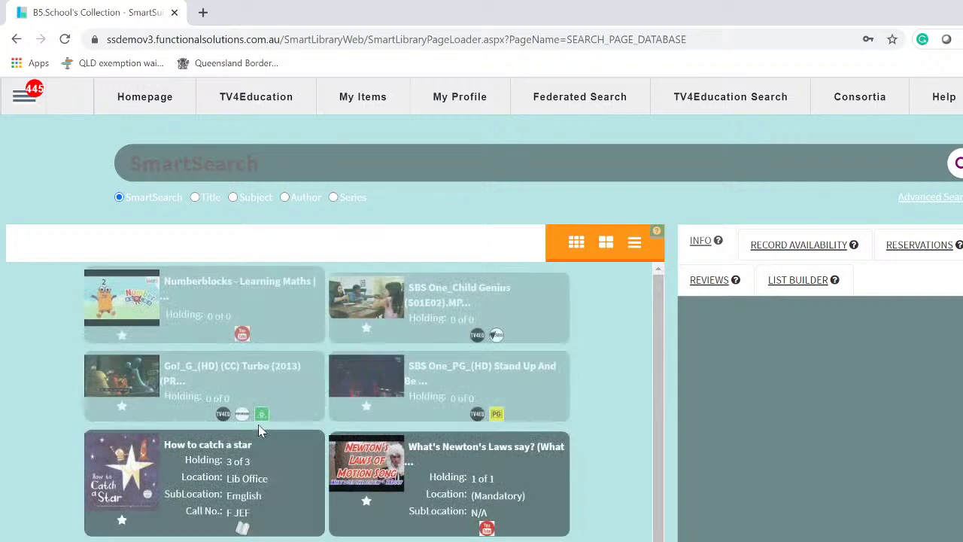
# Play the Turbo (2013) video preview in the INFO panel beside the school collection results.
pyautogui.scroll(-3, 229, 459)
pyautogui.scroll(3, 229, 457)
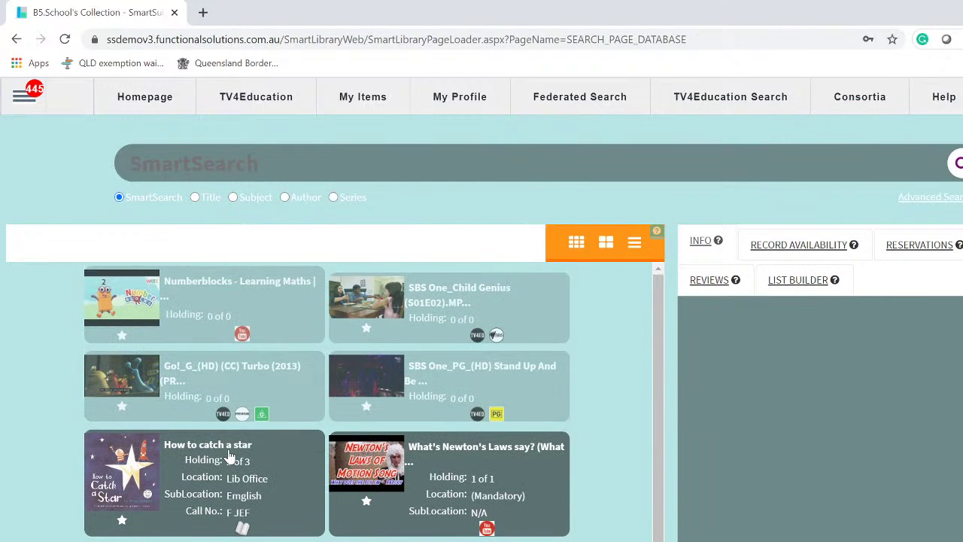
pyautogui.click(241, 392)
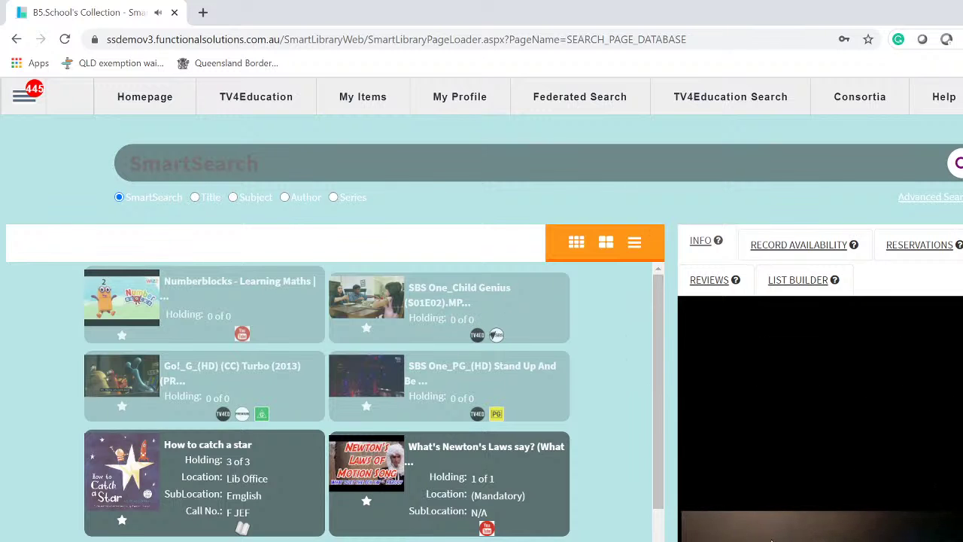
pyautogui.scroll(-2, 791, 531)
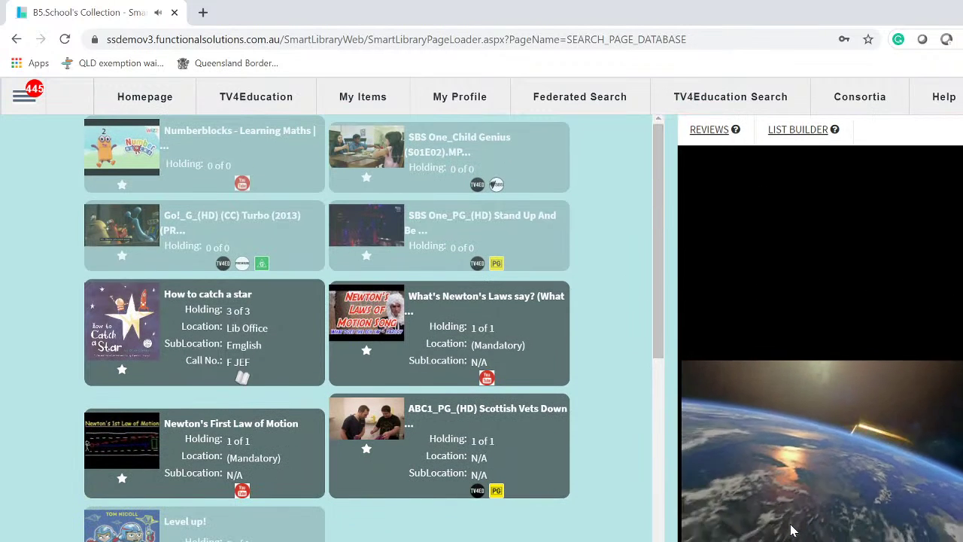
pyautogui.scroll(2, 792, 530)
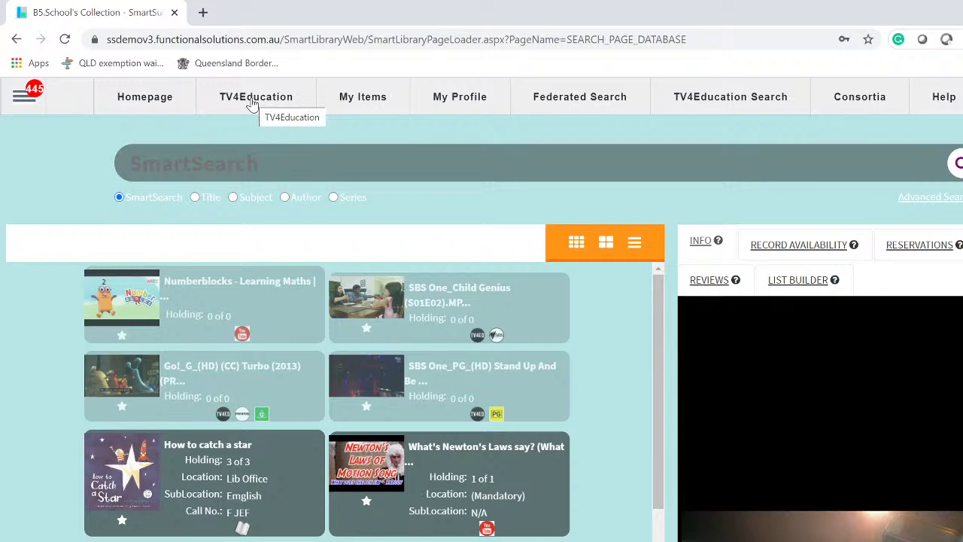
# In the TV4Education interests dialog, pick Secondary, The Arts and English, re-toggling English and Secondary.
pyautogui.click(253, 98)
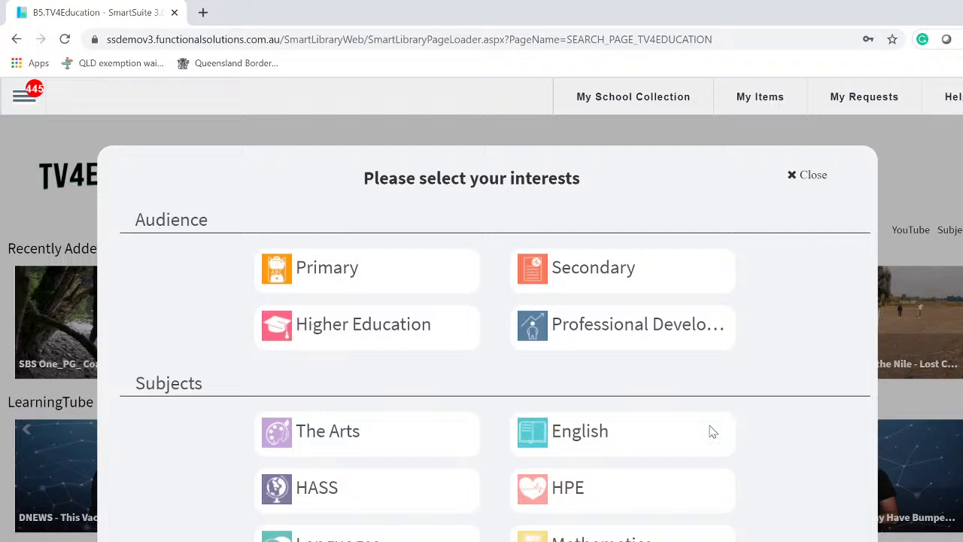
pyautogui.click(609, 275)
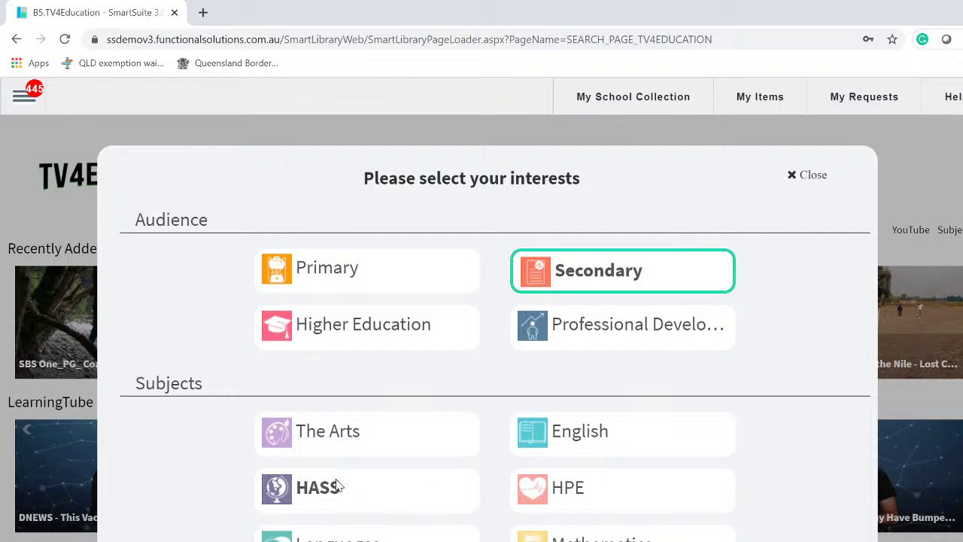
pyautogui.click(354, 447)
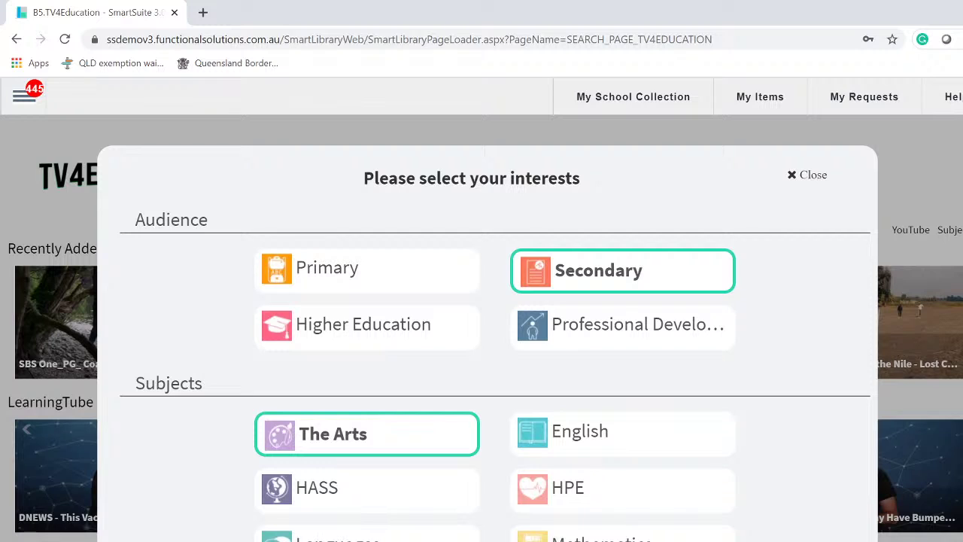
pyautogui.click(665, 445)
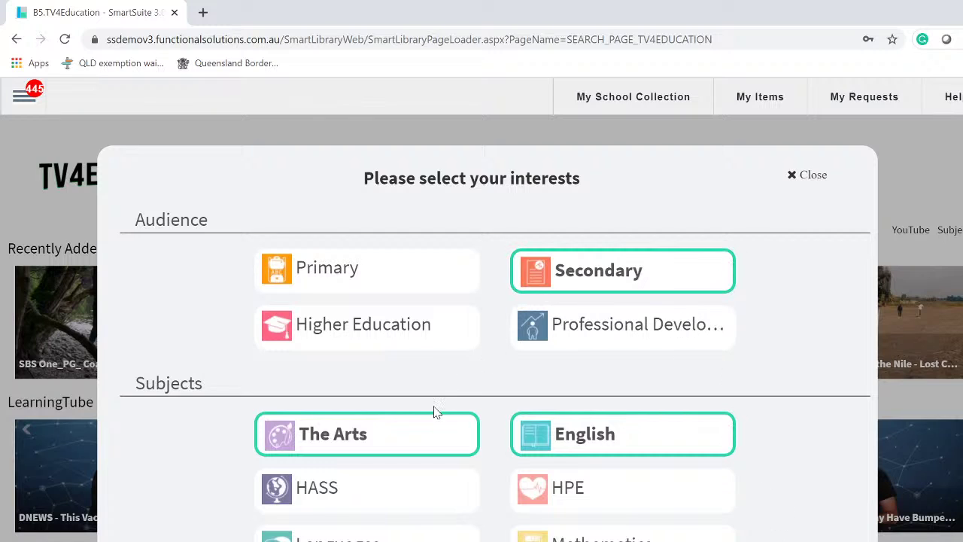
pyautogui.click(404, 440)
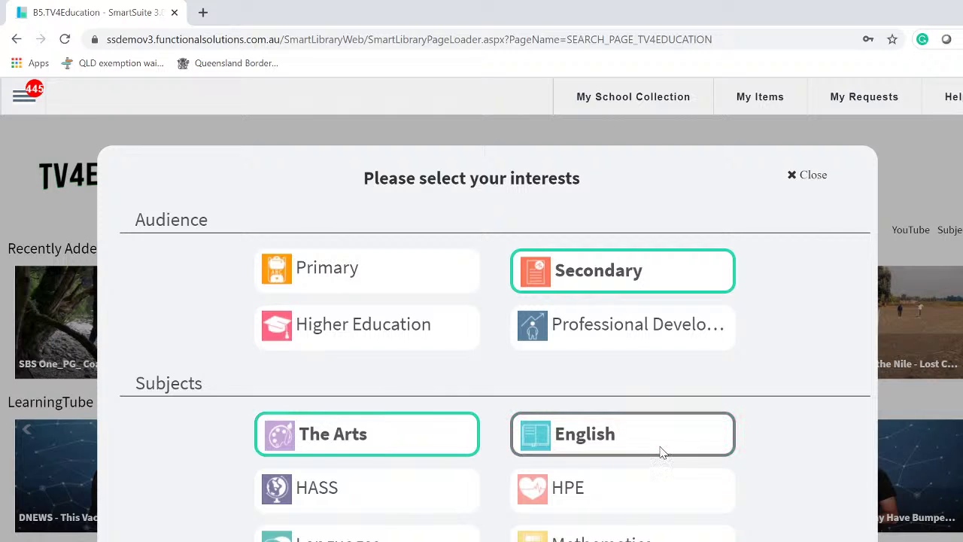
pyautogui.click(664, 447)
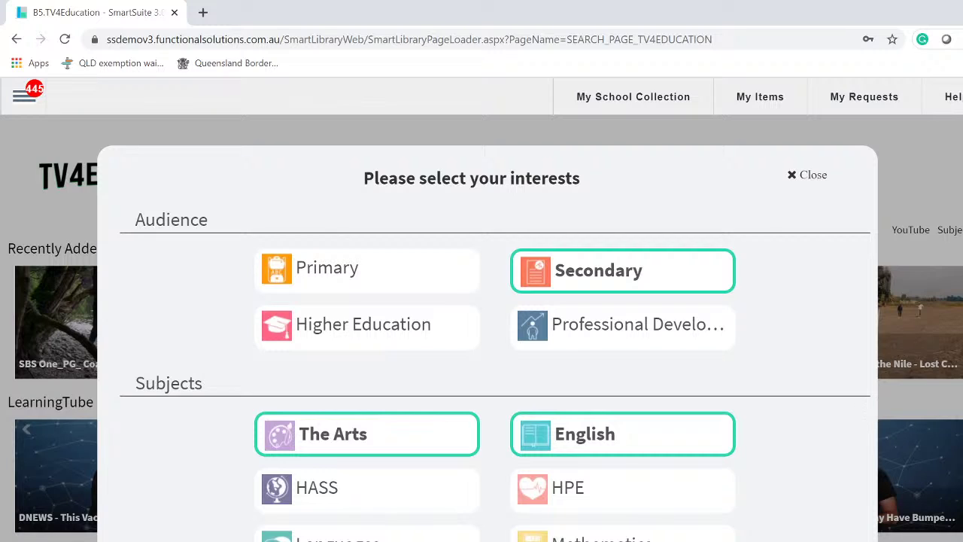
pyautogui.click(619, 290)
# Close the interests dialog and log in with the library staff username and saved password.
pyautogui.click(806, 179)
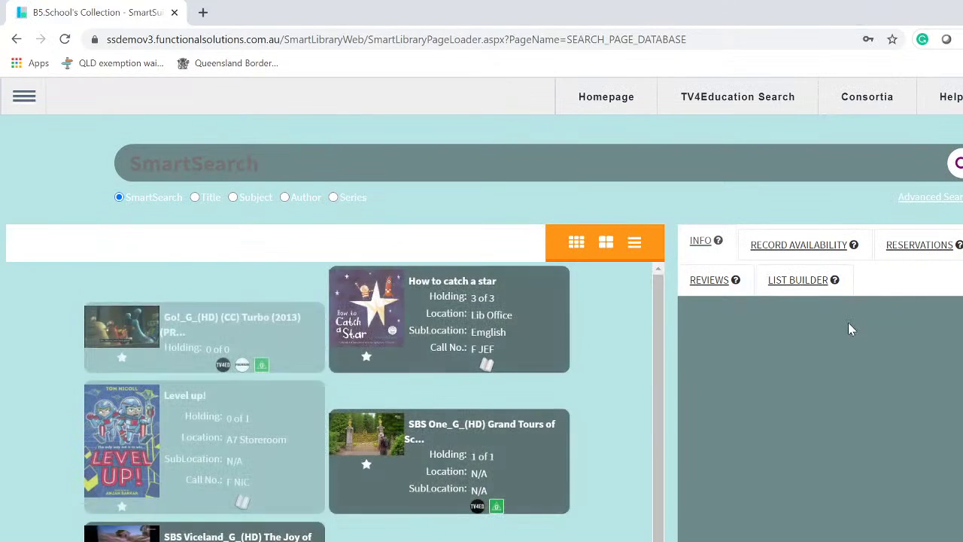
pyautogui.write('lib')
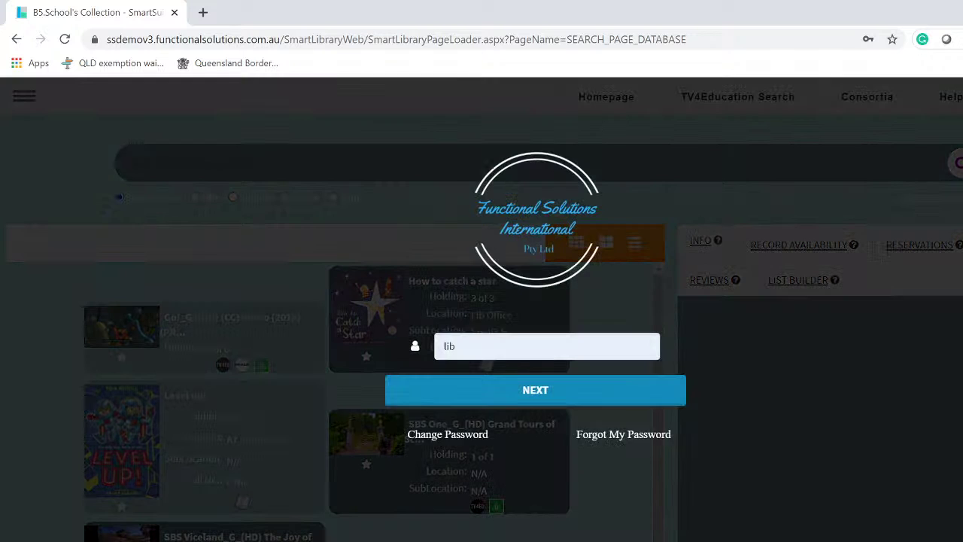
pyautogui.click(547, 402)
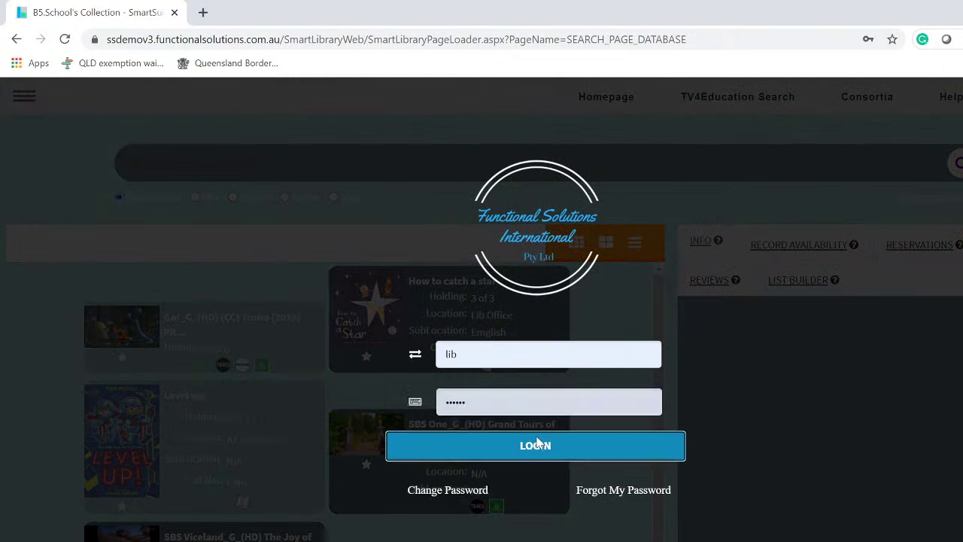
pyautogui.click(541, 451)
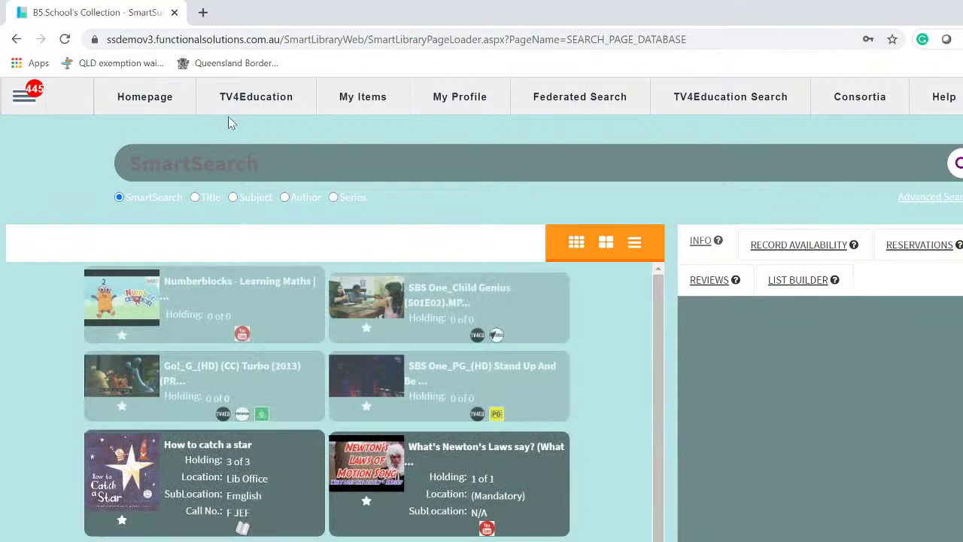
# Reopen the TV4Education interests dialog and toggle the English subject interest.
pyautogui.click(254, 104)
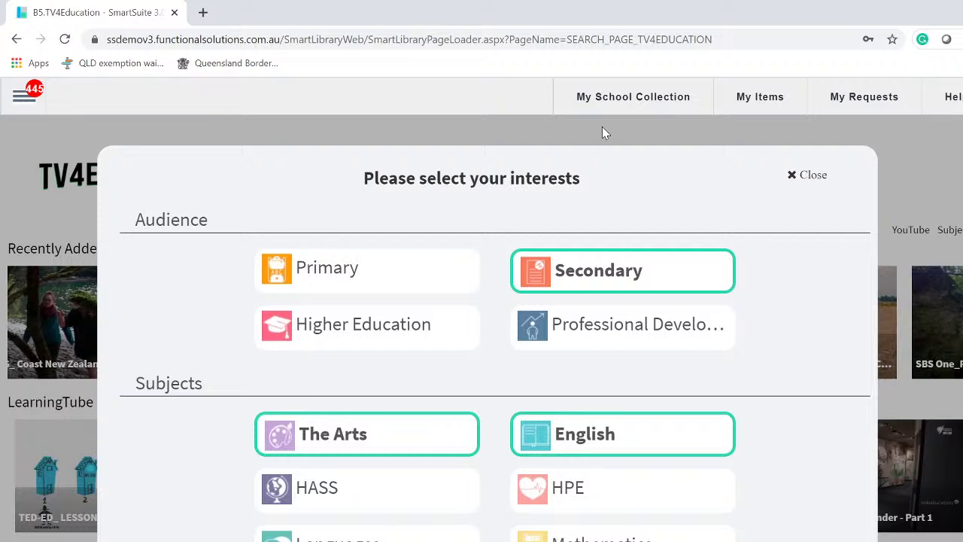
pyautogui.click(580, 437)
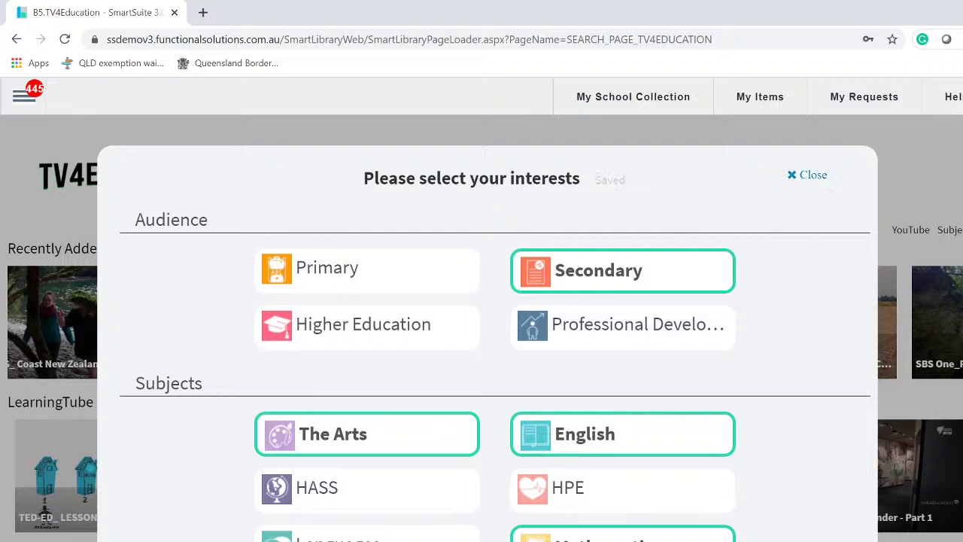
pyautogui.click(807, 175)
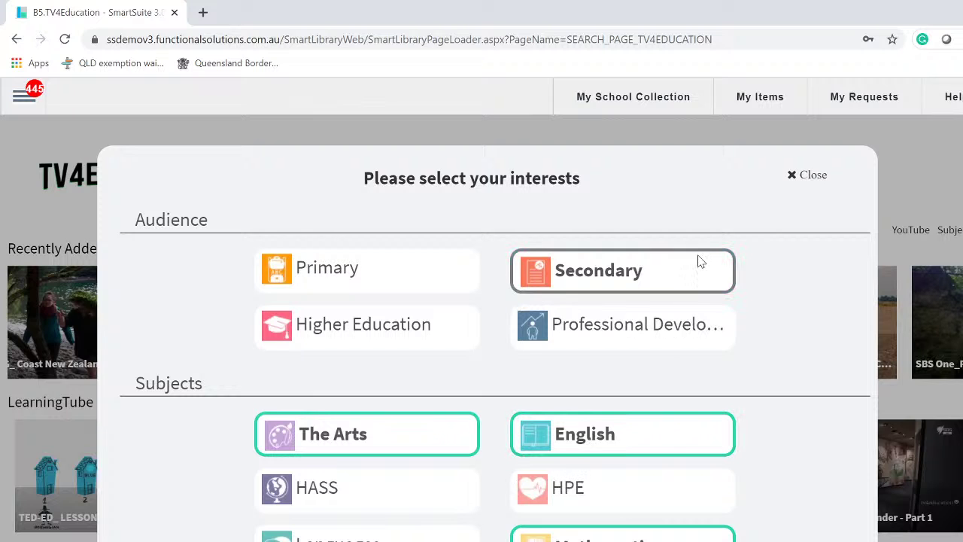
# Close the interests dialog and expand the Patron options in the admin navigation menu.
pyautogui.click(796, 176)
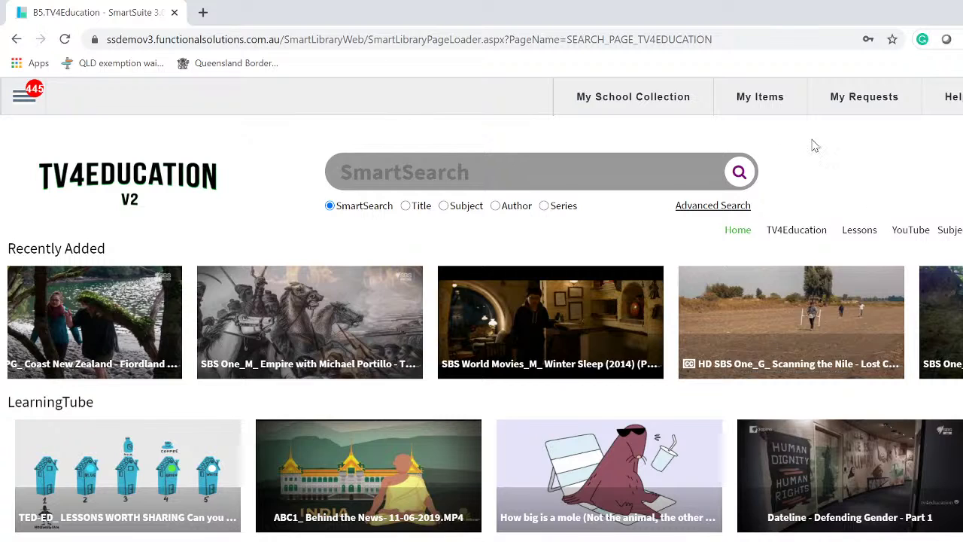
pyautogui.click(27, 100)
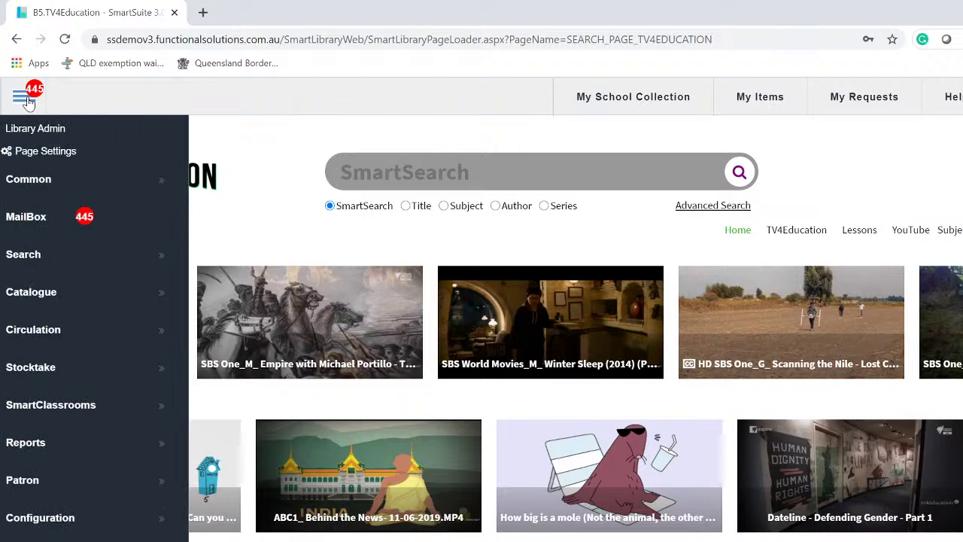
pyautogui.click(48, 486)
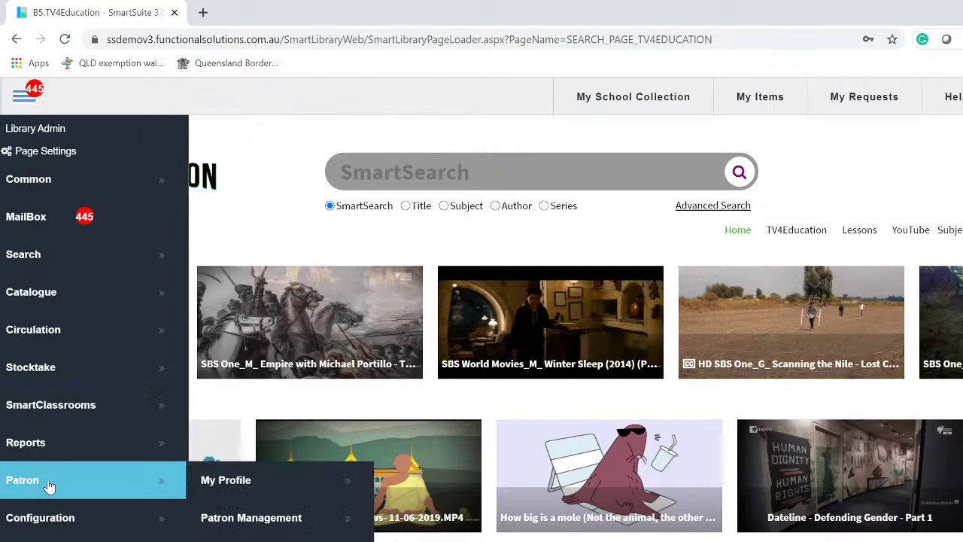
# In Patron Management, search for the patron by first name and open the matching record.
pyautogui.click(293, 528)
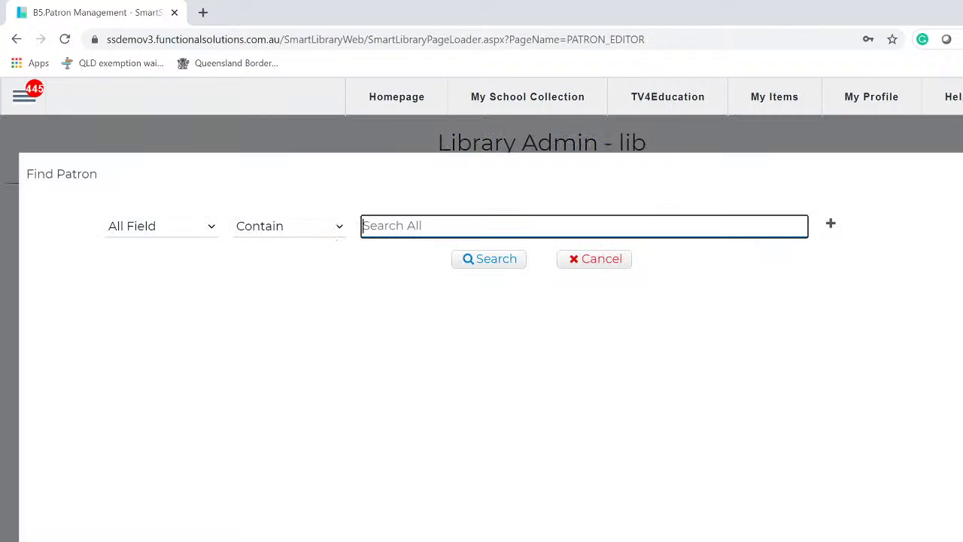
pyautogui.write('mike')
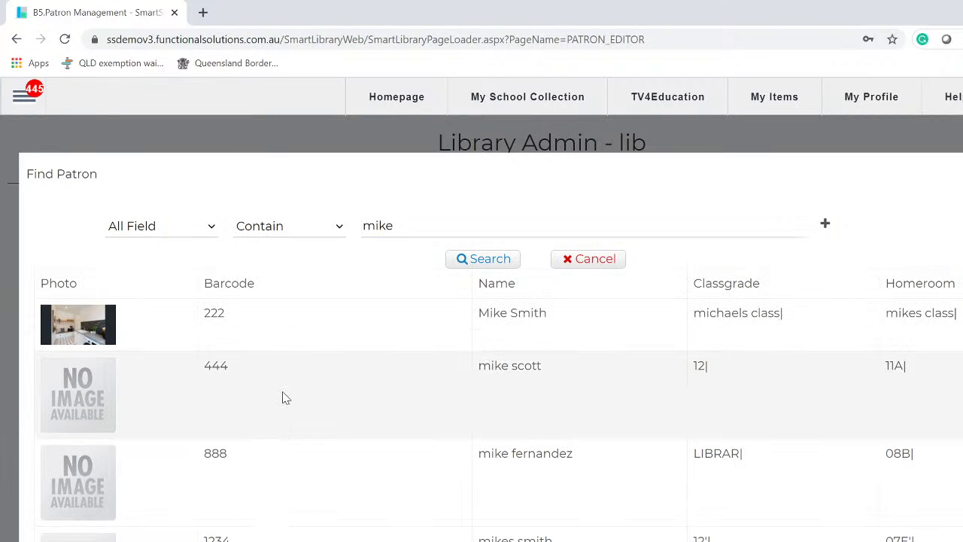
pyautogui.click(281, 396)
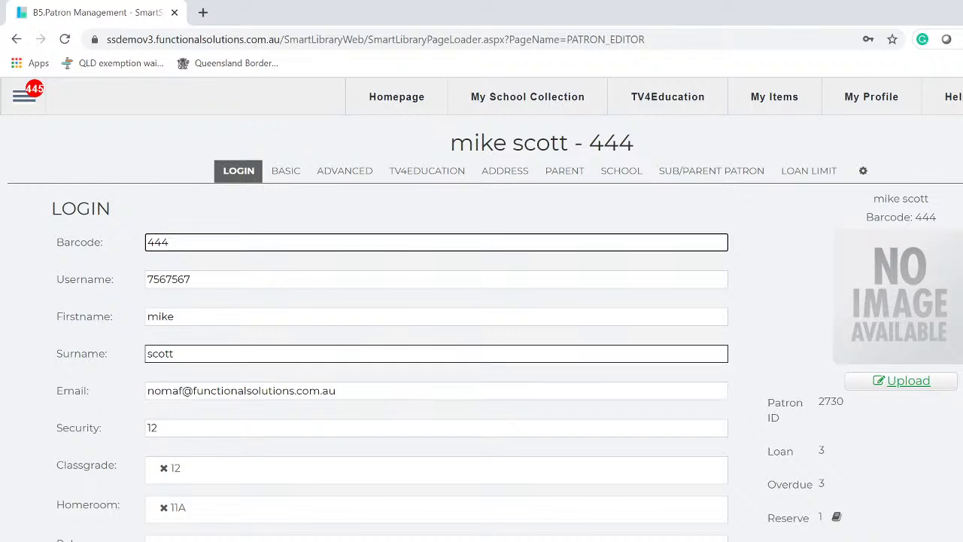
# On the patron's TV4Education tab, add Primary, English and The Arts as interests.
pyautogui.click(439, 175)
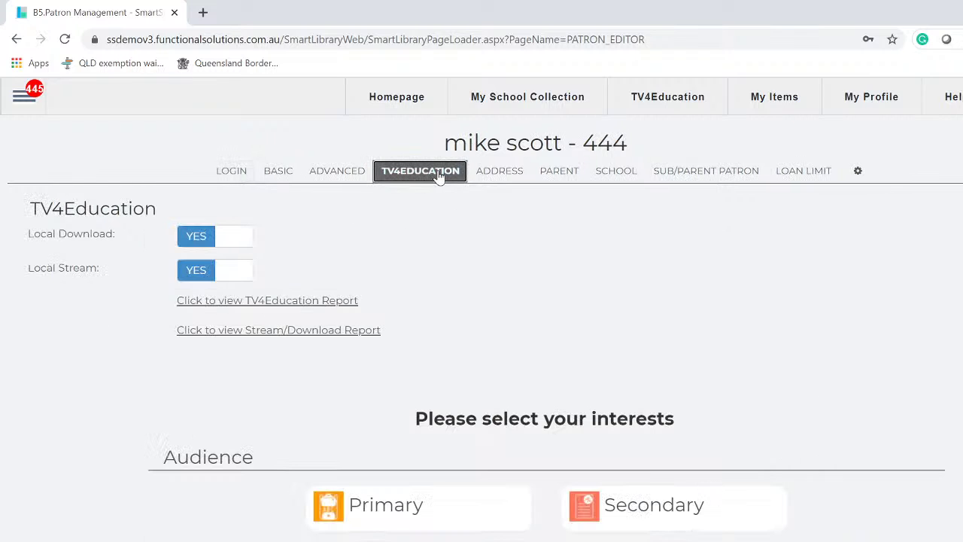
pyautogui.scroll(-3, 748, 443)
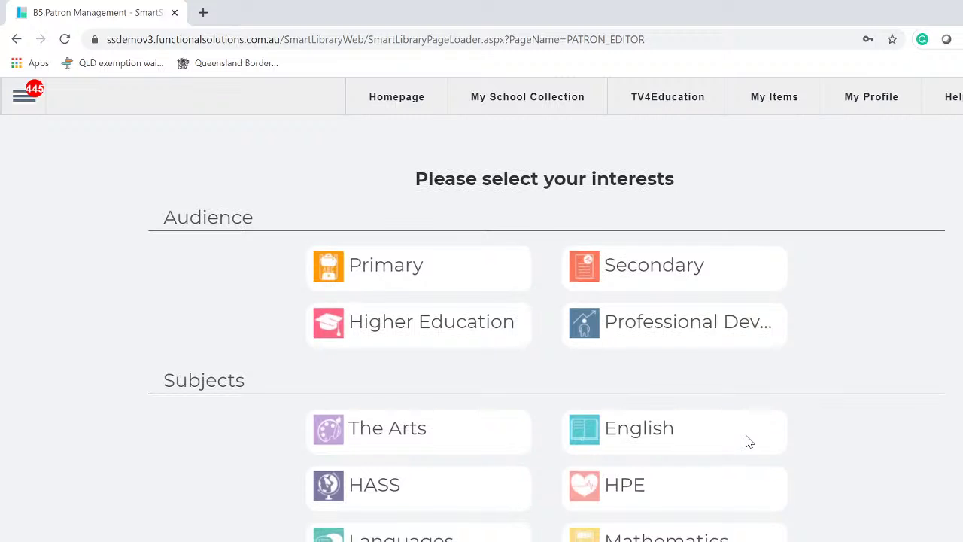
pyautogui.scroll(3, 750, 443)
pyautogui.scroll(-3, 751, 444)
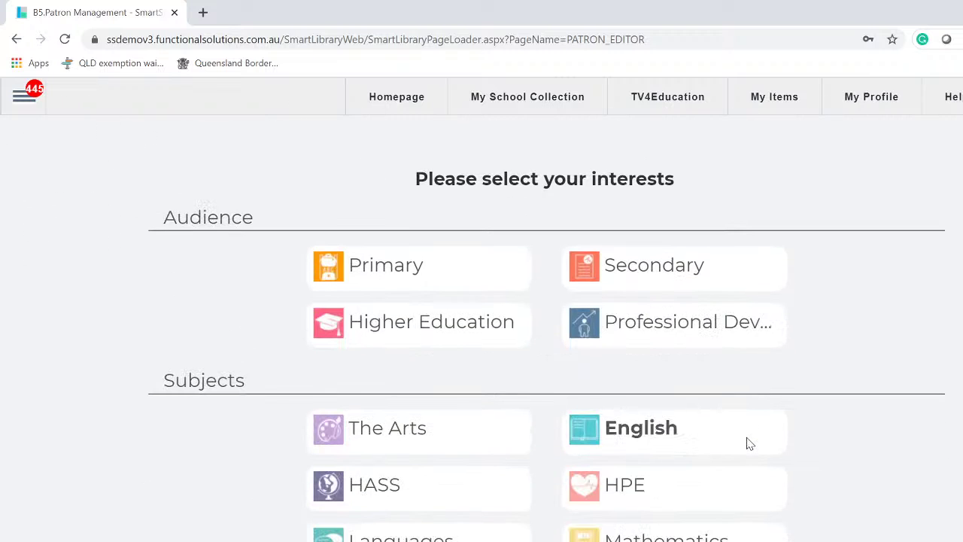
pyautogui.click(376, 273)
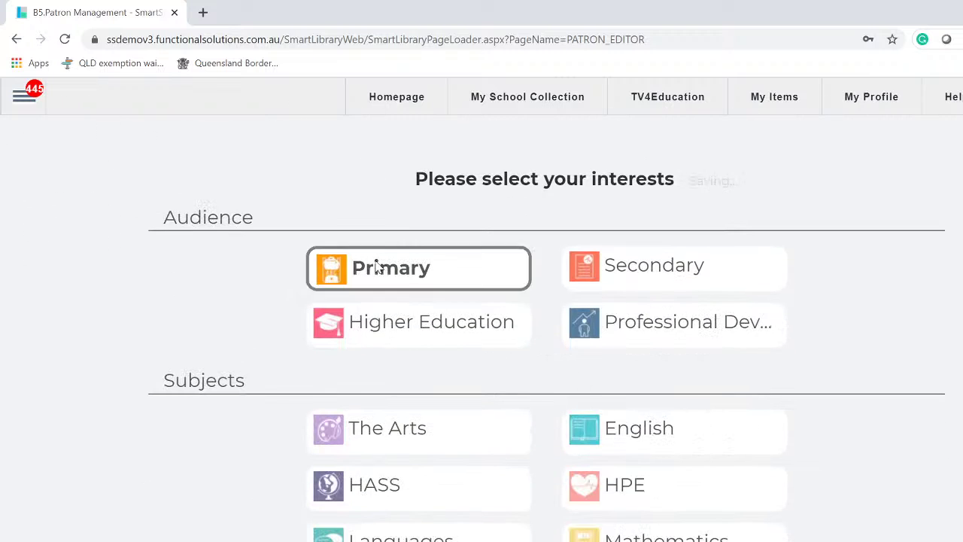
pyautogui.click(662, 433)
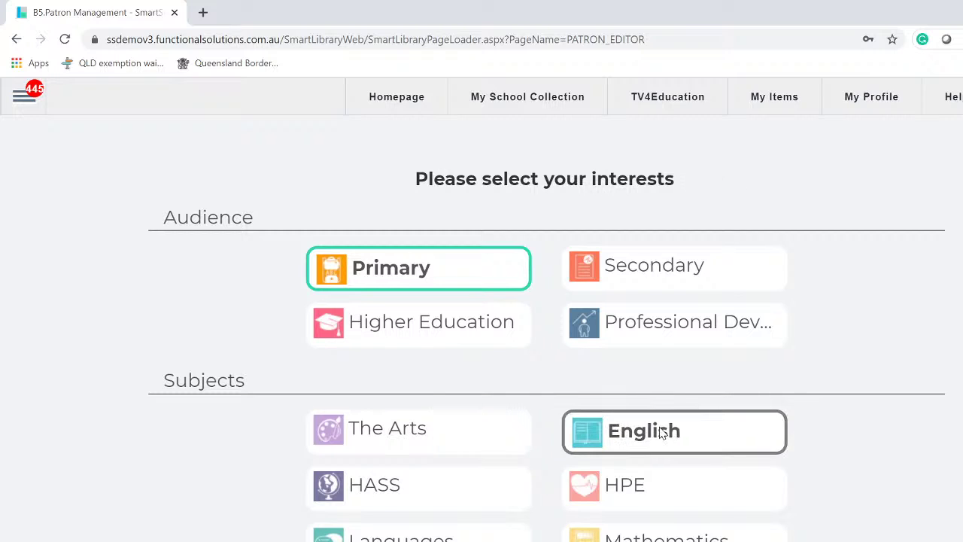
pyautogui.click(434, 432)
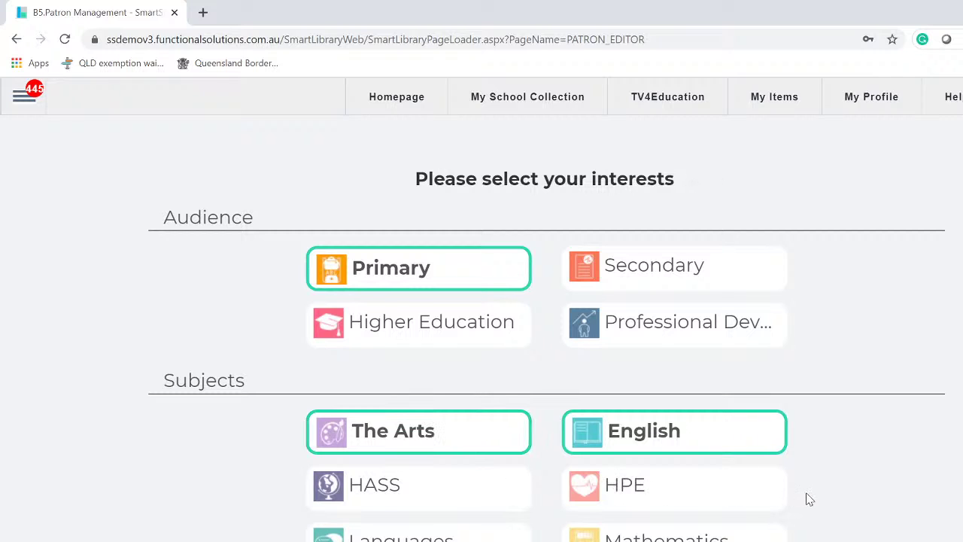
pyautogui.scroll(3, 809, 499)
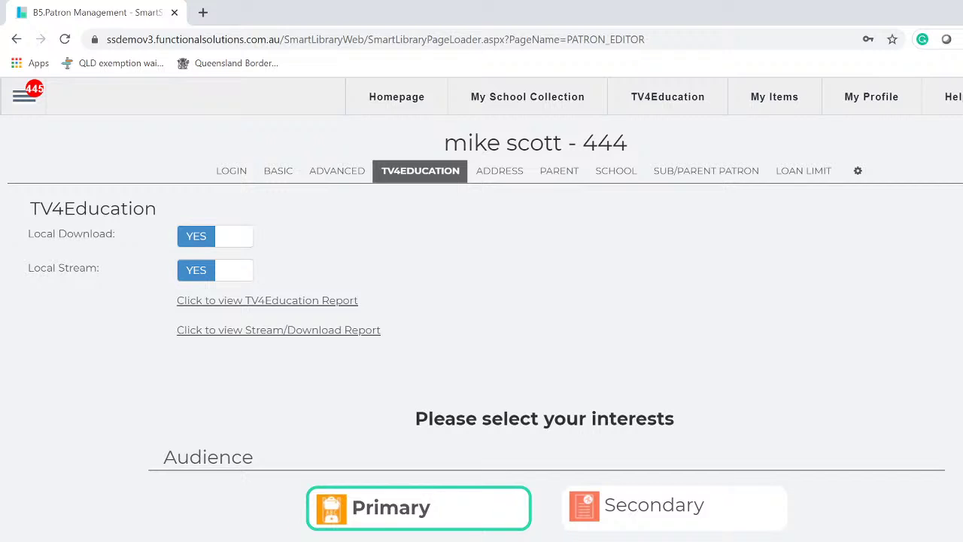
pyautogui.scroll(-3, 481, 323)
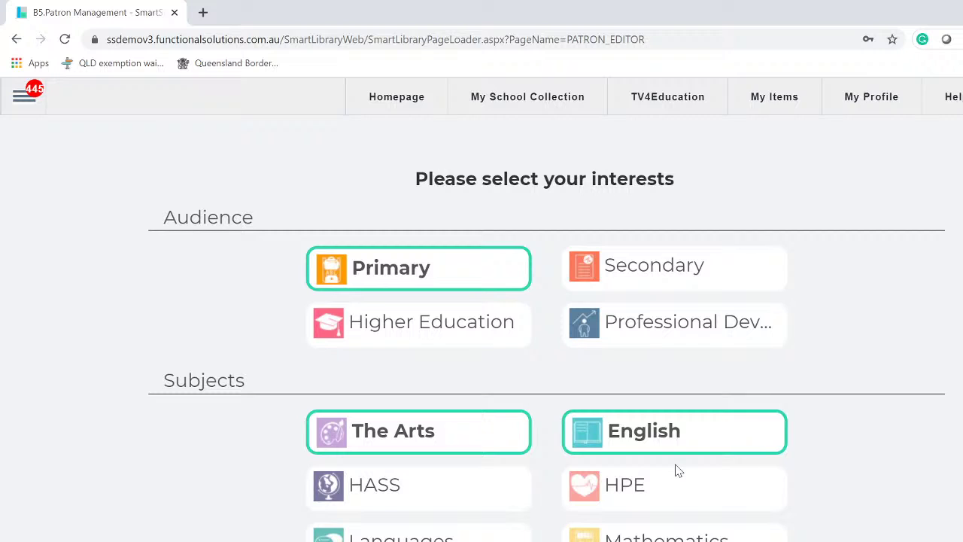
# Open the TV4Education home page, deselecting Secondary in the interests prompt before dismissing it.
pyautogui.click(669, 100)
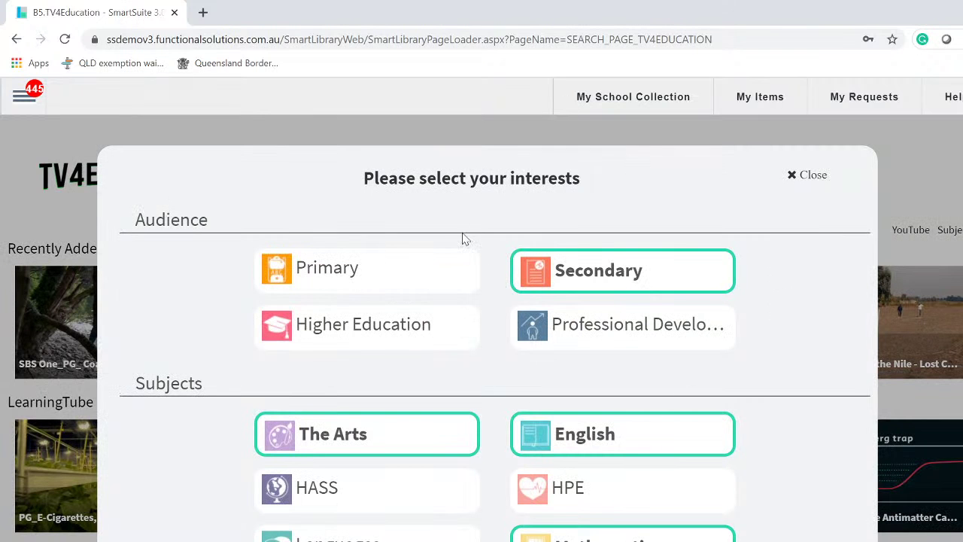
pyautogui.click(533, 292)
pyautogui.click(794, 181)
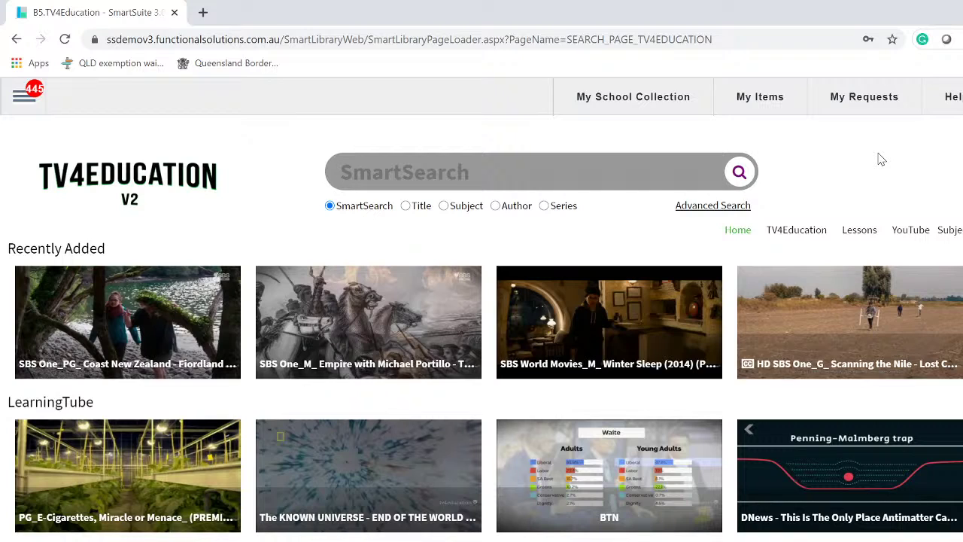
# Start a new ticket under Smart Mail Box Support Tickets, then head to My School Collection.
pyautogui.click(23, 102)
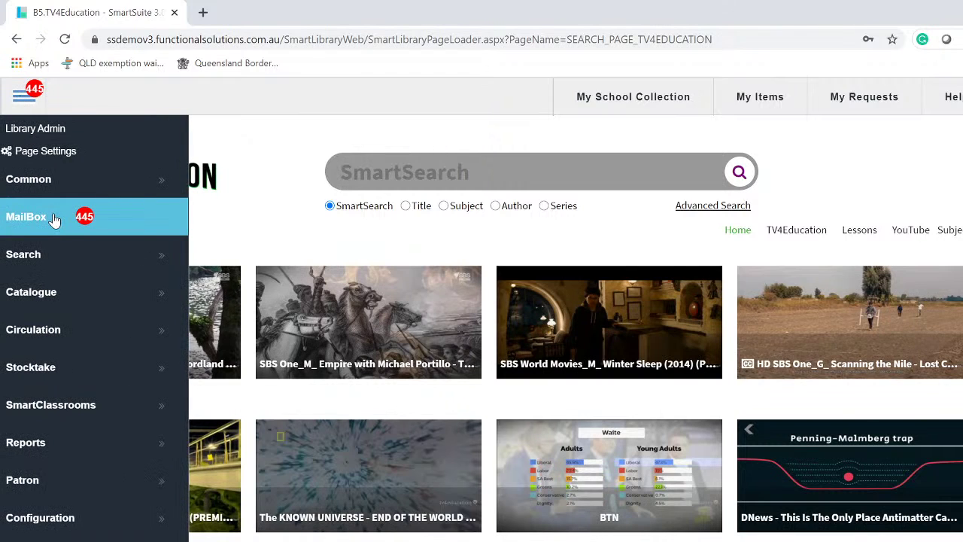
pyautogui.click(55, 218)
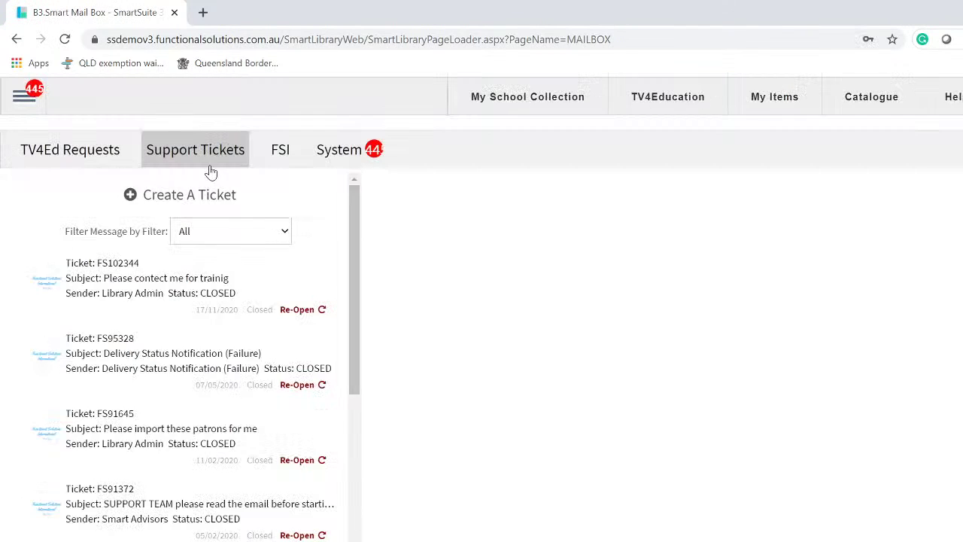
pyautogui.click(210, 157)
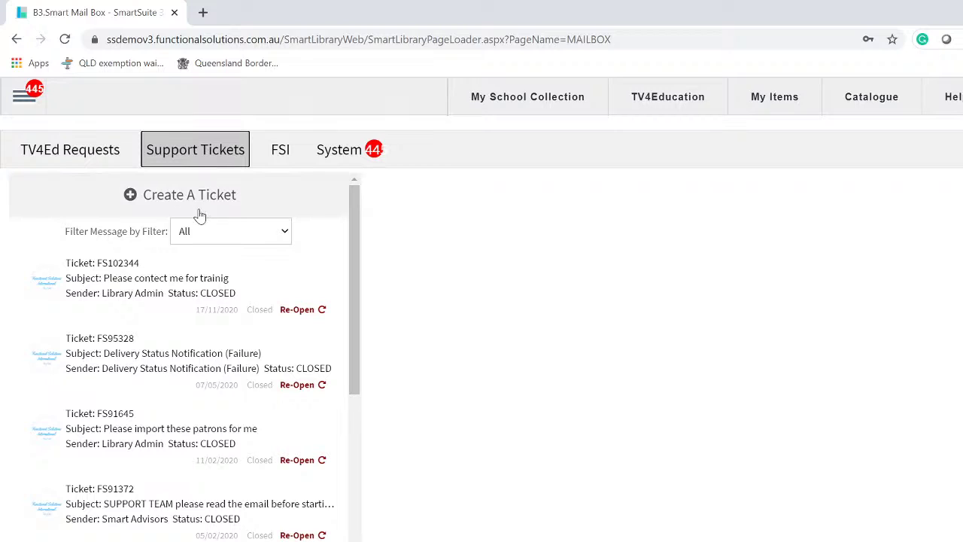
pyautogui.click(207, 199)
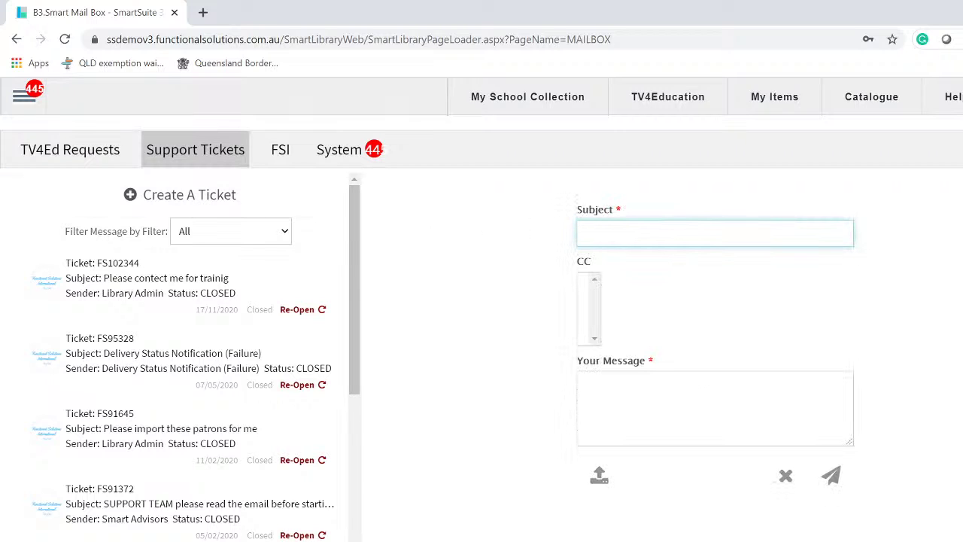
pyautogui.click(715, 407)
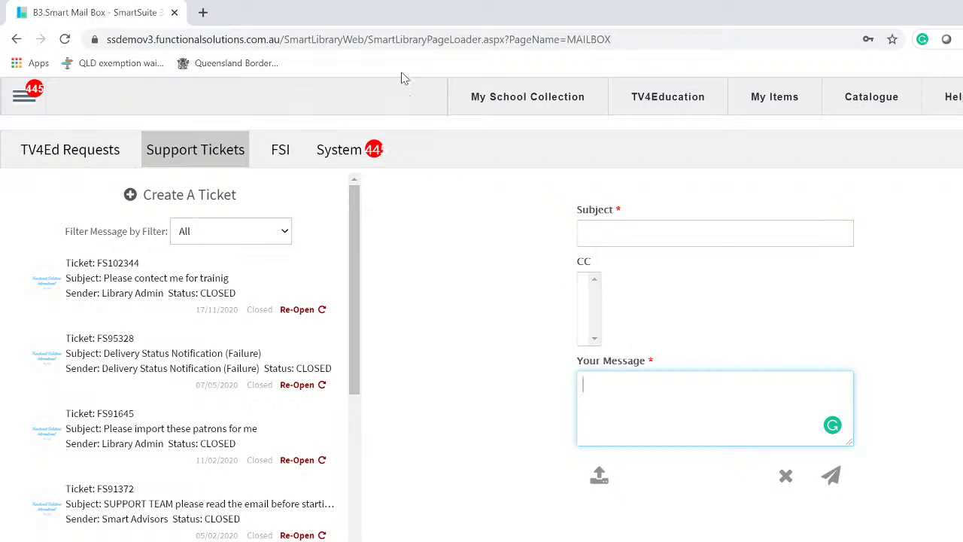
pyautogui.click(509, 102)
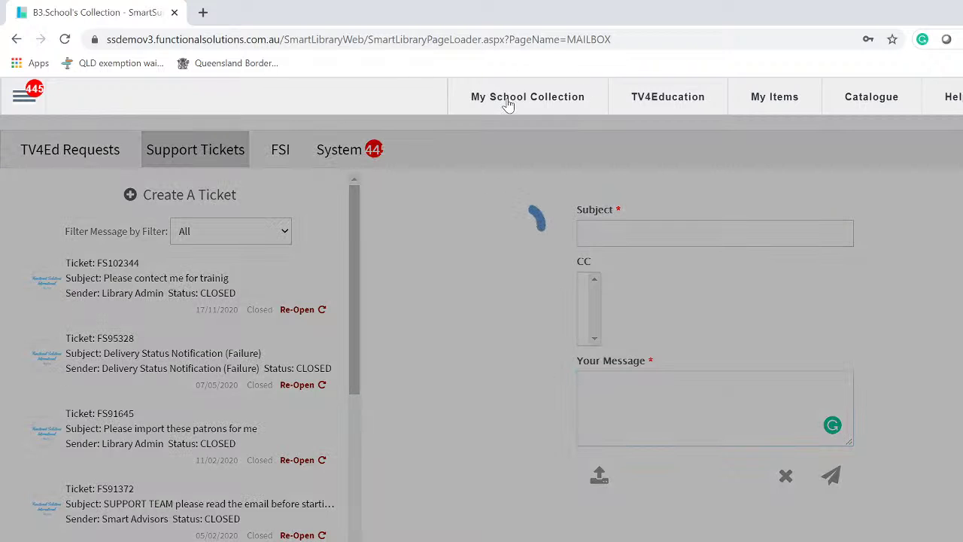